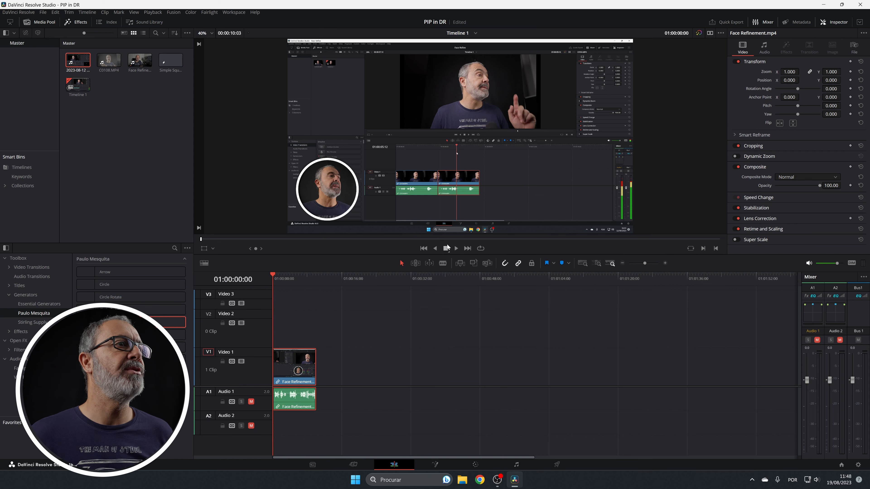
Step: Play the finished picture-in-picture example clip on the timeline up to about the six-second mark
click(455, 248)
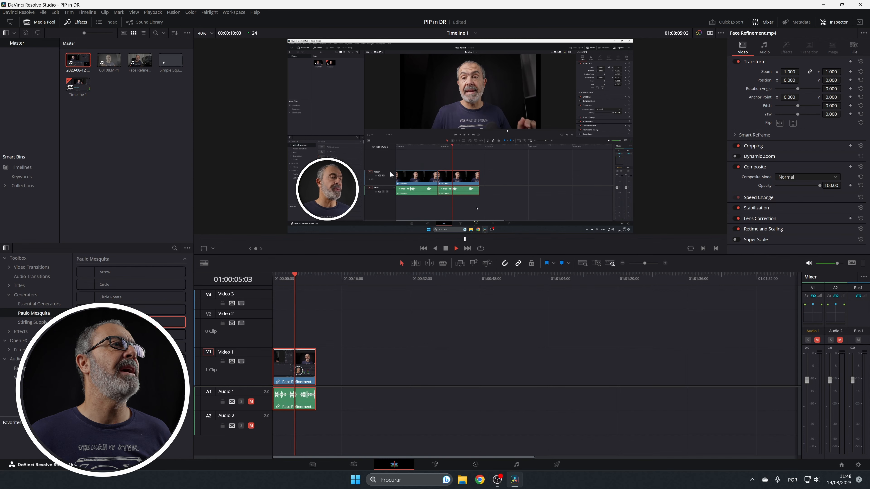
key(space)
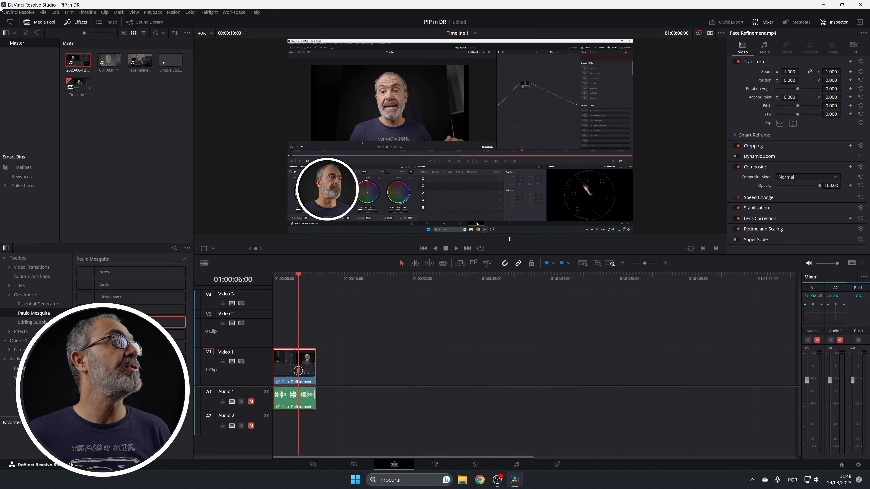
drag(82, 62, 336, 367)
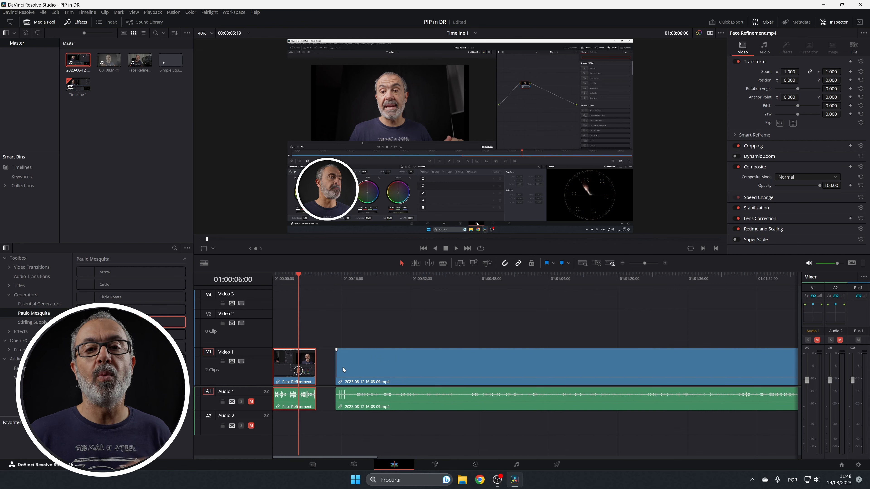
drag(109, 61, 346, 335)
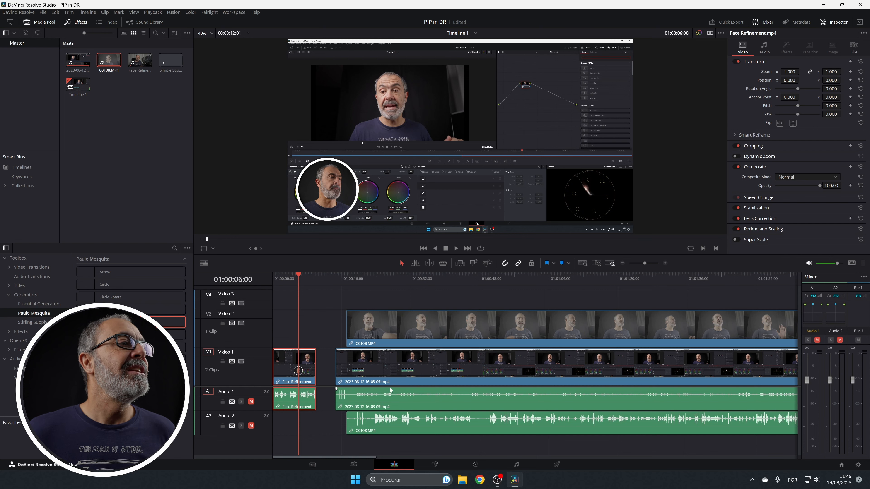
Step: Auto-align the screen recording and the C0108.MP4 camera clip based on their waveform
drag(410, 299, 369, 433)
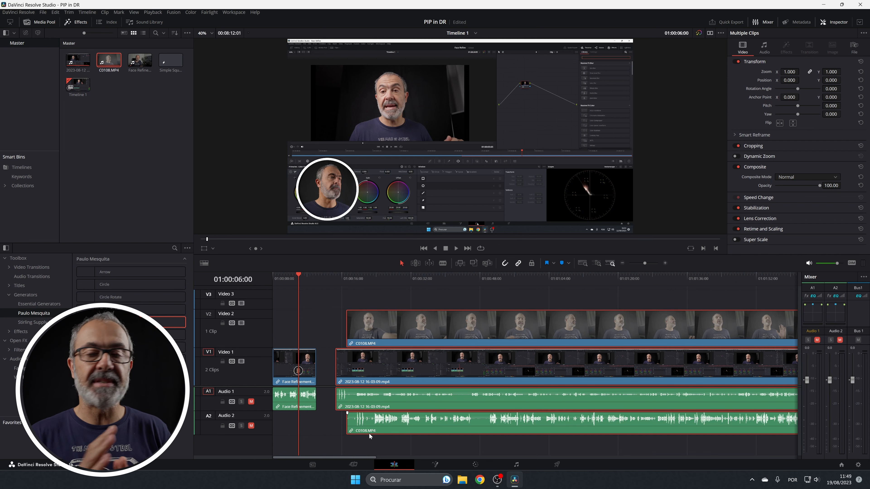
right_click(561, 361)
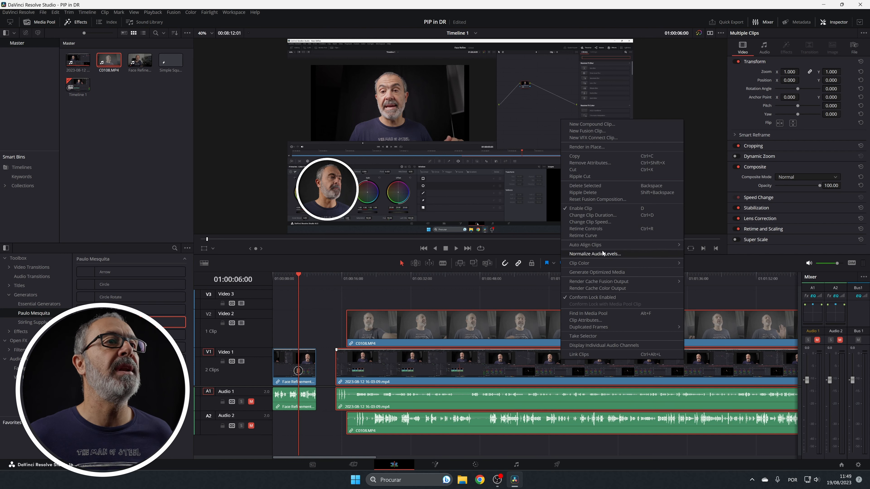
mouse_move(601, 246)
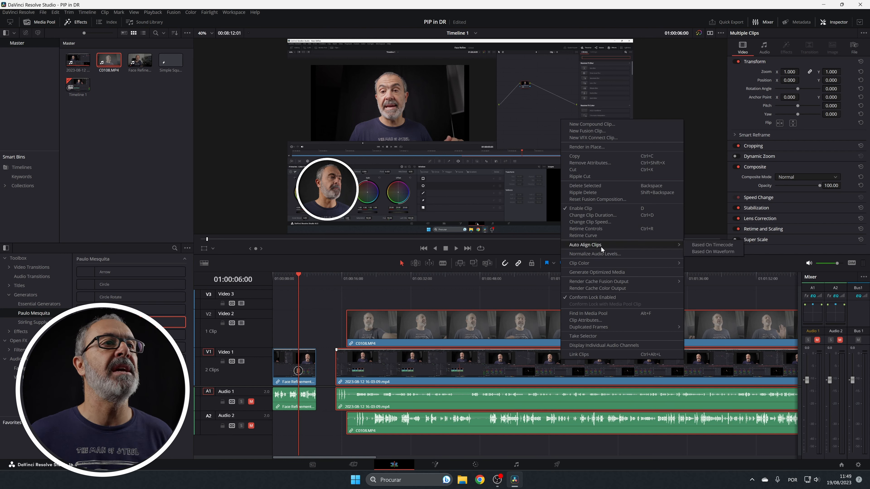
click(710, 251)
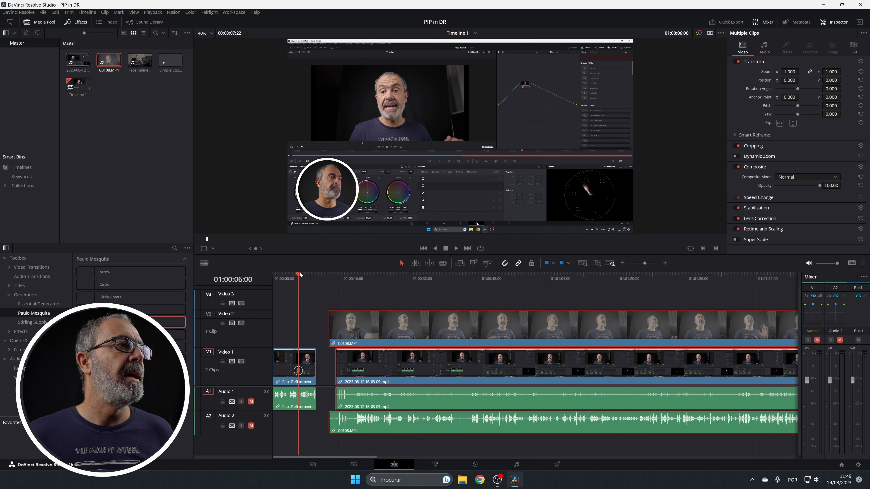
Step: Split the screen recording and C0108.MP4 at 01:00:18:19 and delete the pieces before the cut
drag(291, 278, 353, 278)
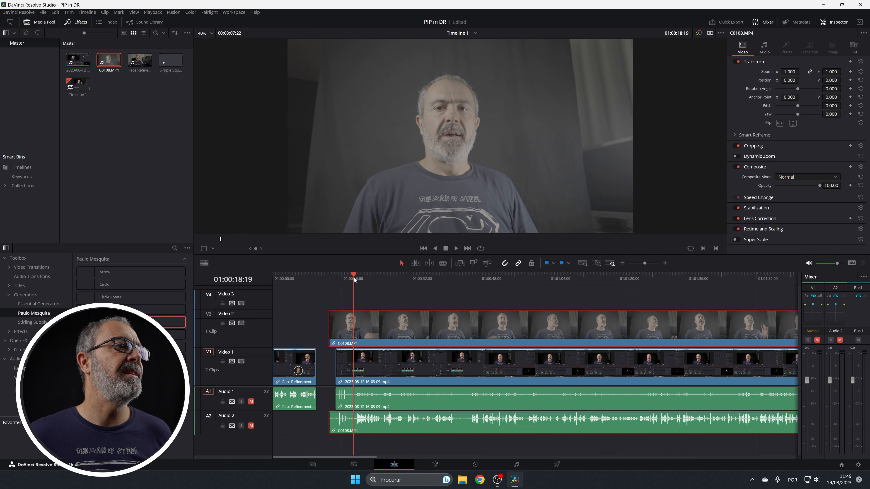
ctrl+click(390, 360)
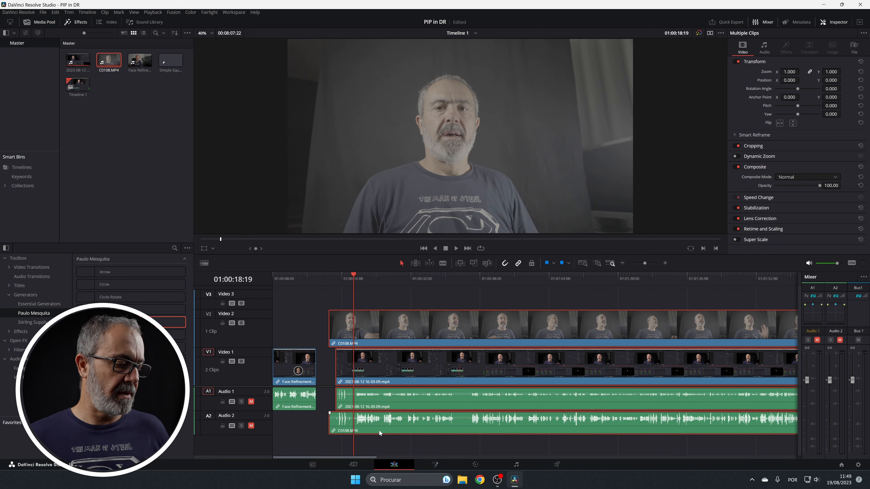
key(ctrl+b)
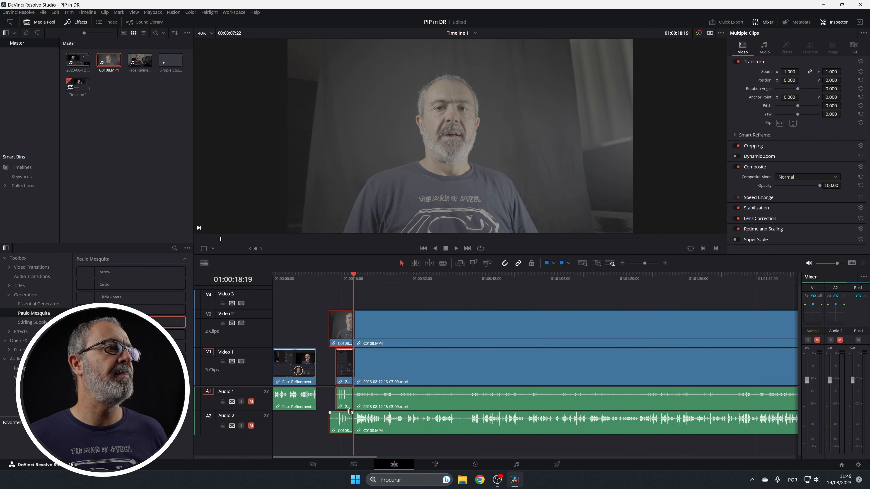
click(335, 279)
click(334, 417)
key(space)
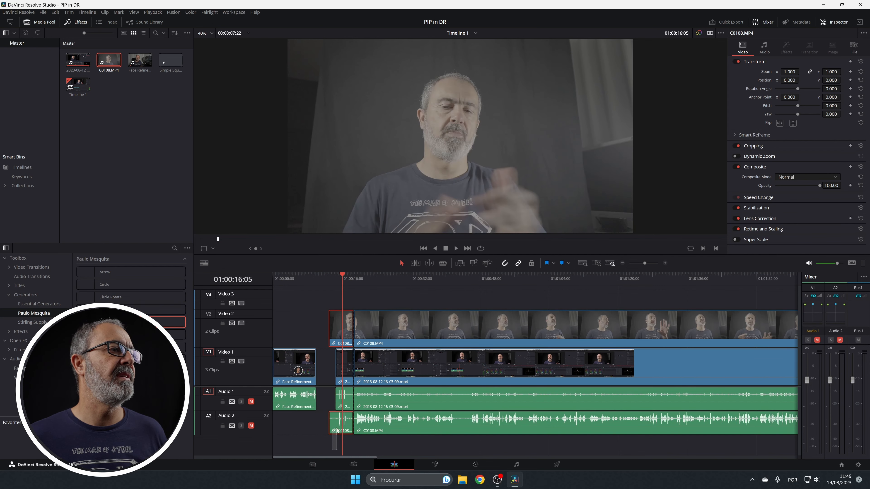
key(BackSpace)
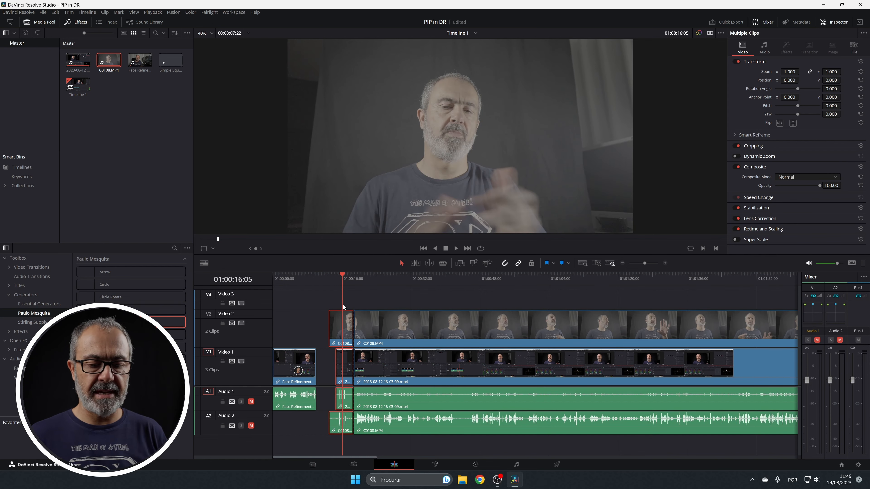
drag(344, 278, 357, 281)
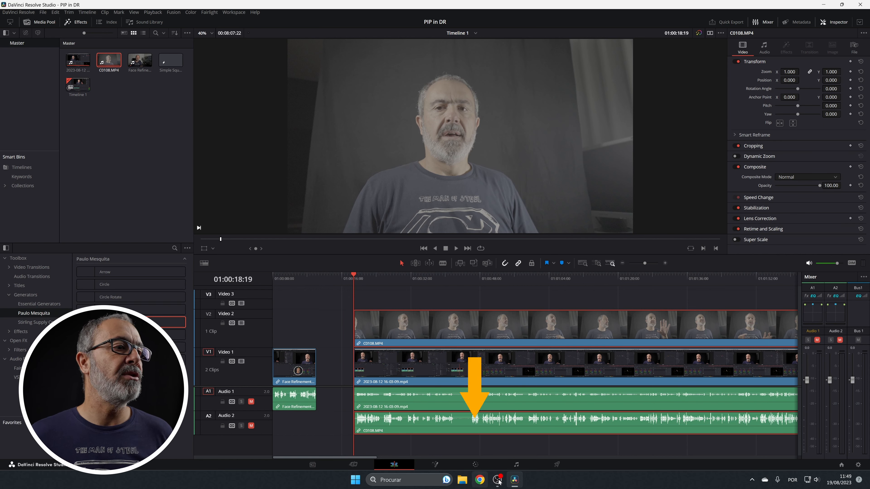
Step: On the Color page, add two serial nodes to the C0108.MP4 grade and apply Color Space Transform to node 03
click(475, 464)
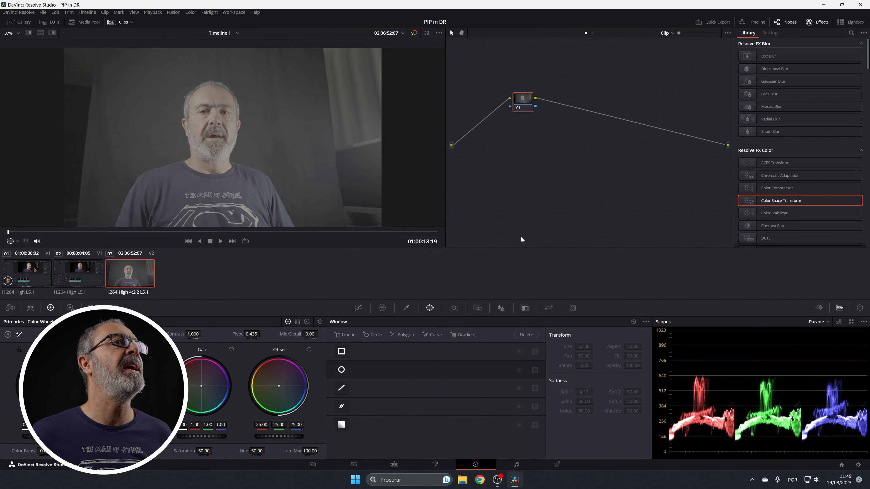
key(alt+s)
key(alt+s)
drag(779, 202, 598, 101)
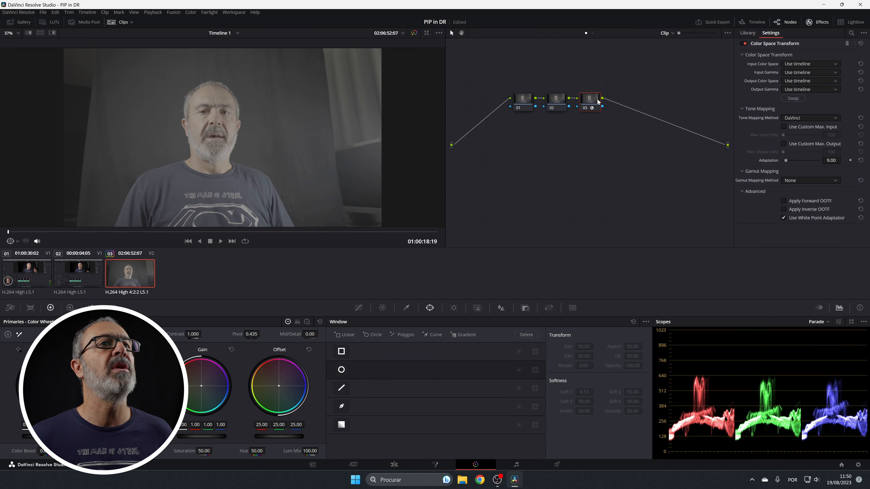
Step: Set the transform's input color space to Sony S-Gamut3.Cine and its input gamma to Sony S-Log3
click(808, 64)
scroll(809, 64, down, 3)
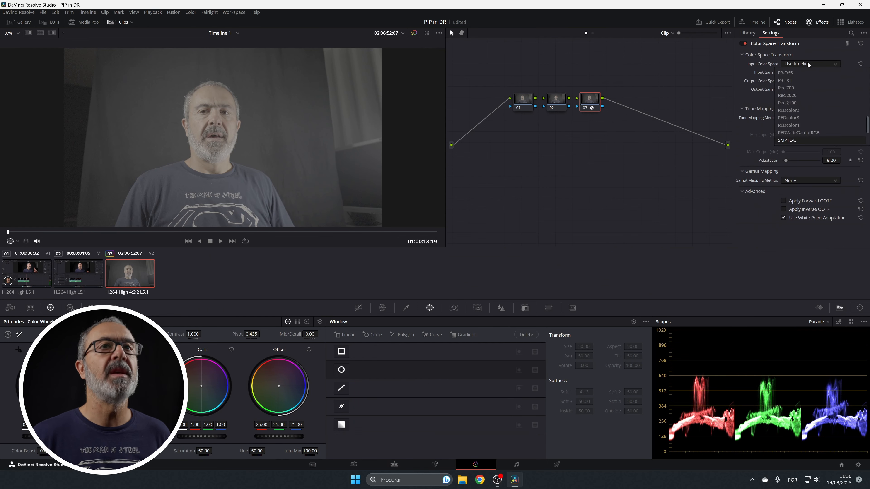
key(Down)
key(Down)
key(Return)
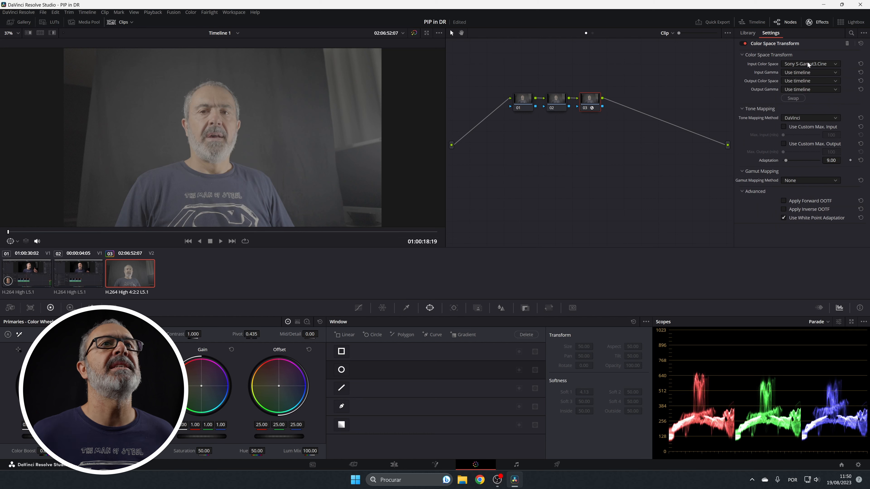
click(808, 72)
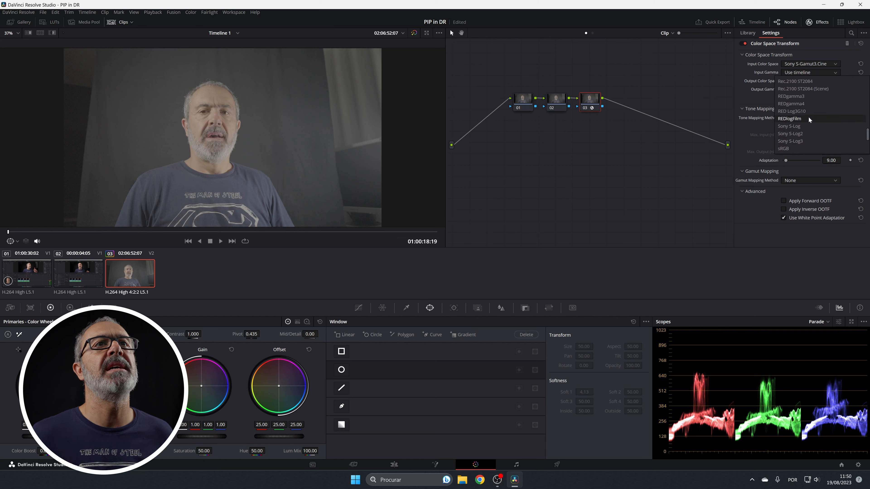
click(803, 141)
Step: Set the transform's output color space to Rec.709 and its output gamma to Gamma 2.4
click(809, 80)
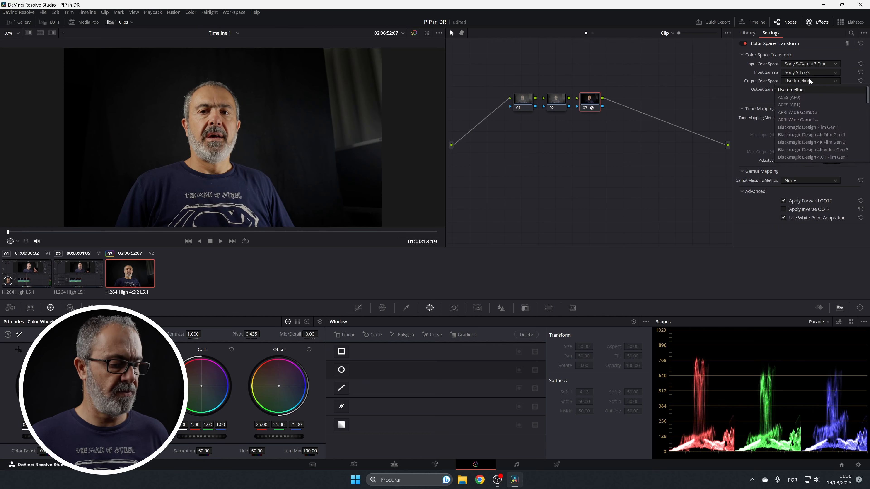
scroll(807, 92, down, 3)
click(793, 112)
click(806, 90)
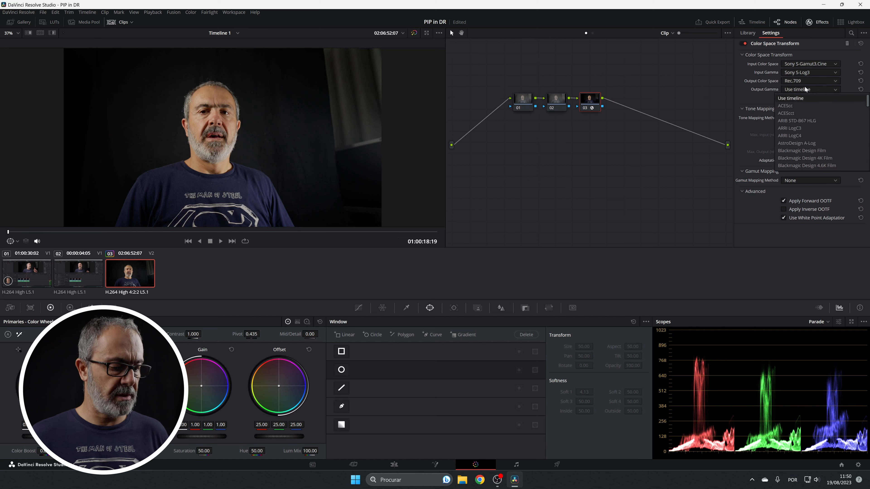
click(801, 153)
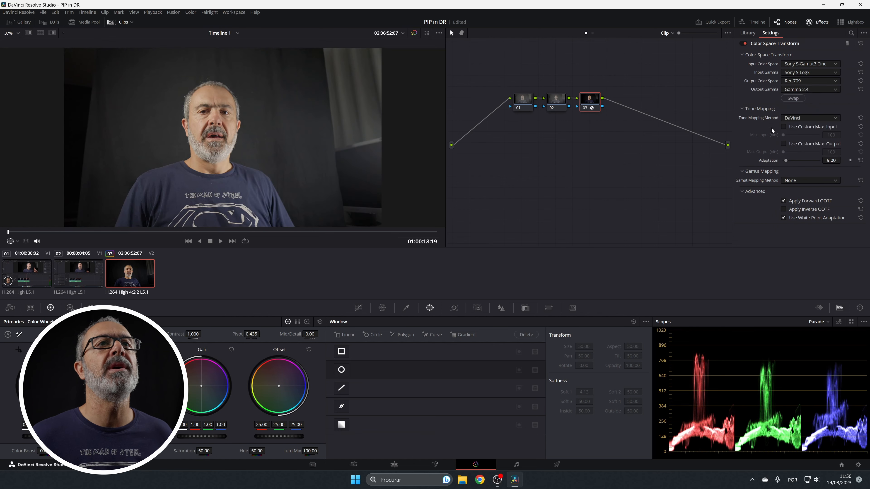
Step: Darken the shot on node 01 by lowering the lift and reducing the gain to 0.94
click(526, 101)
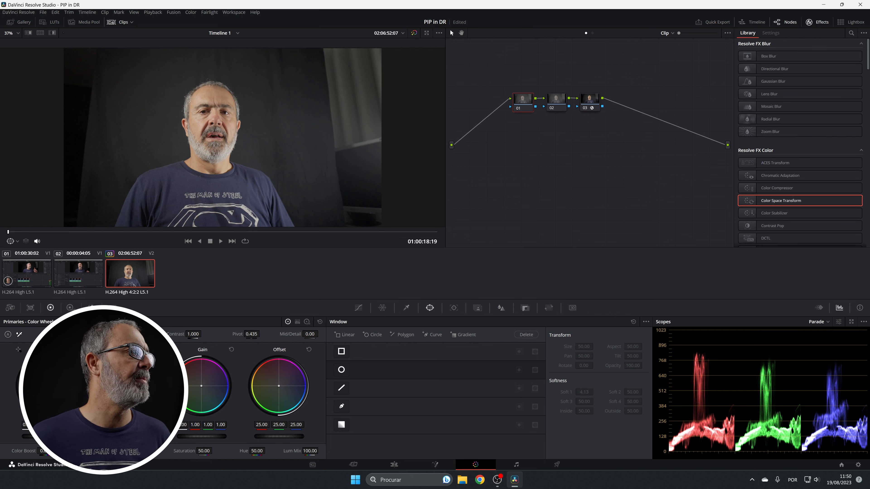
drag(47, 437, 32, 437)
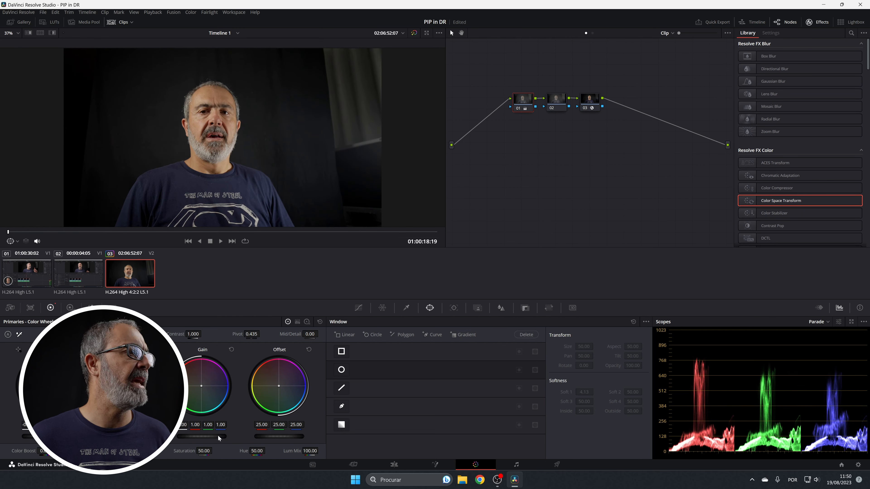
drag(218, 437, 206, 437)
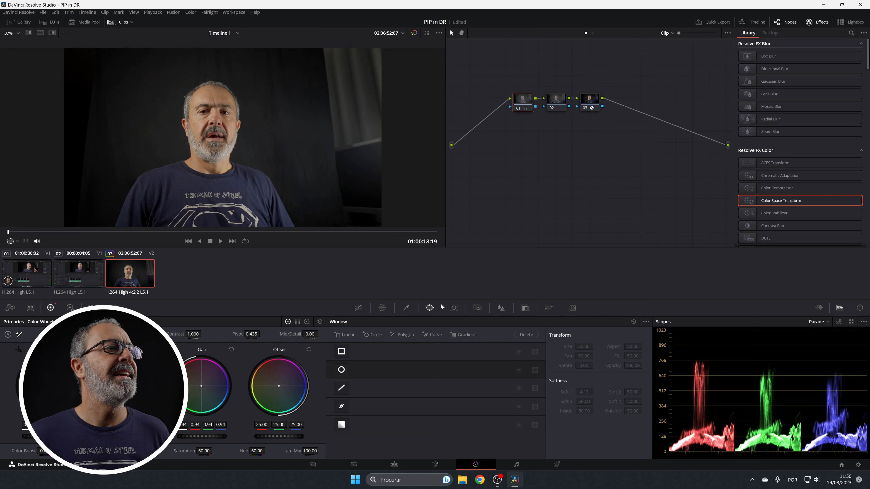
Step: Add a circle window to node 02 and set its Soft 1 softness to 0
click(560, 107)
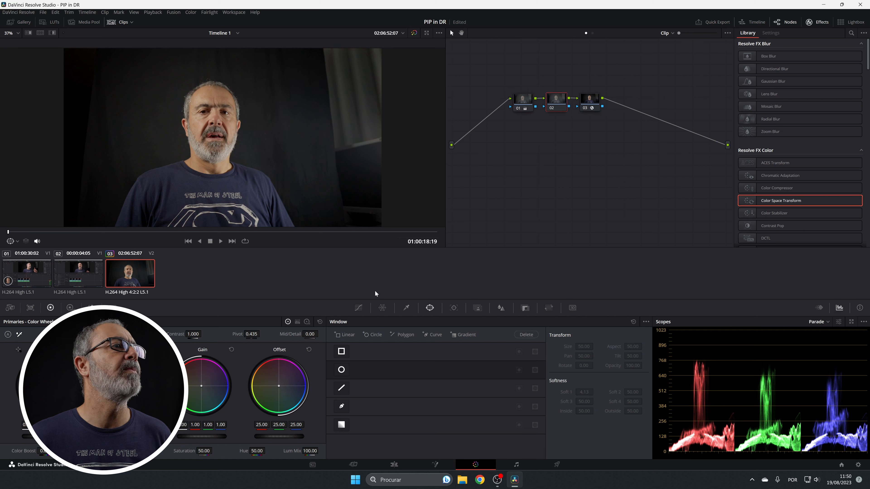
click(358, 307)
click(429, 307)
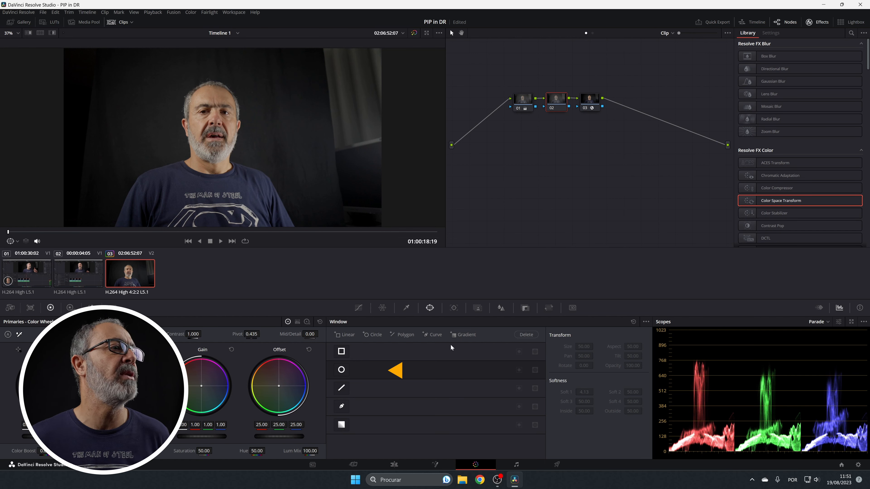
click(342, 370)
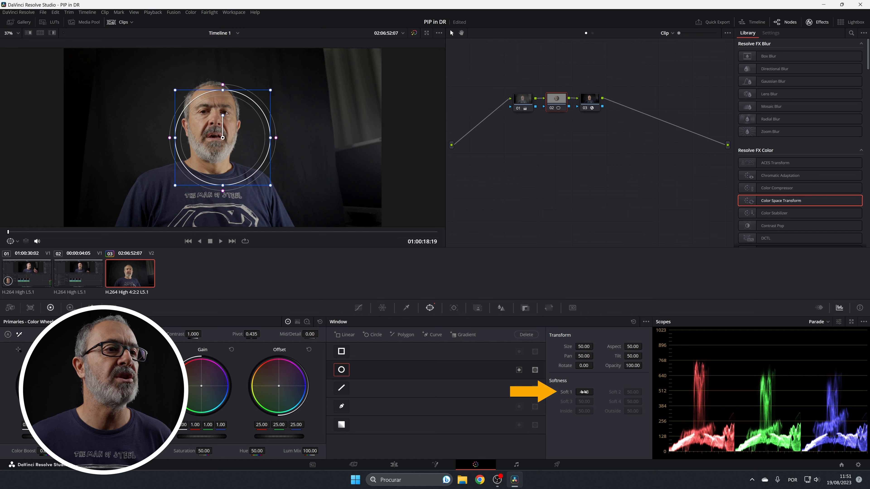
double_click(584, 392)
text(0)
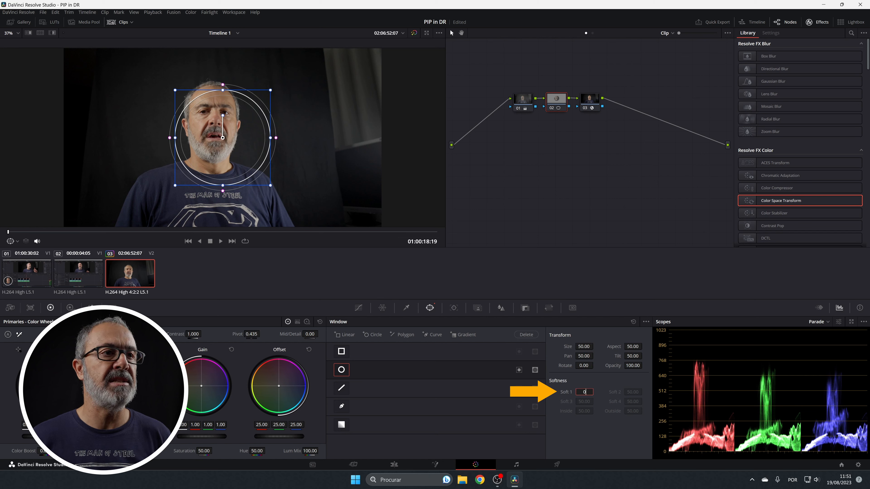
key(Return)
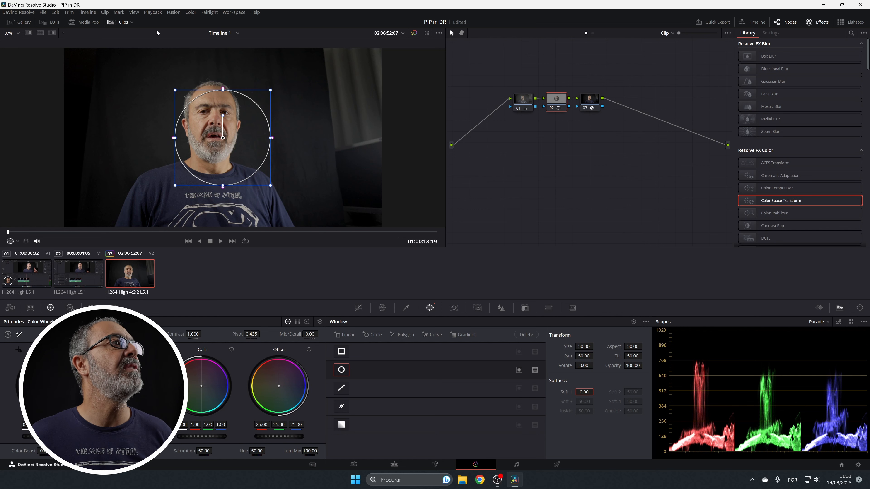
Step: Center the circle window on the face at about pan 48.5 and tilt 51, enlarge it around the head and upper chest, and check the framing
drag(223, 156, 219, 145)
drag(259, 178, 291, 203)
drag(239, 126, 240, 131)
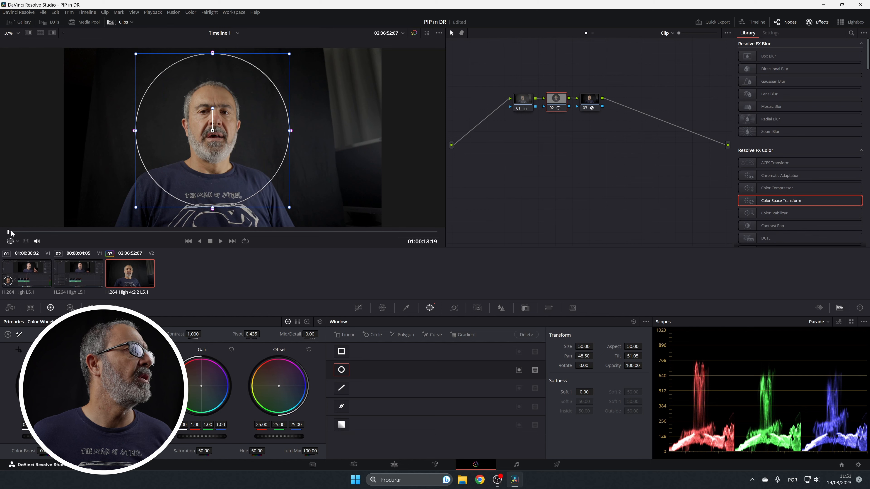
drag(29, 233, 0, 261)
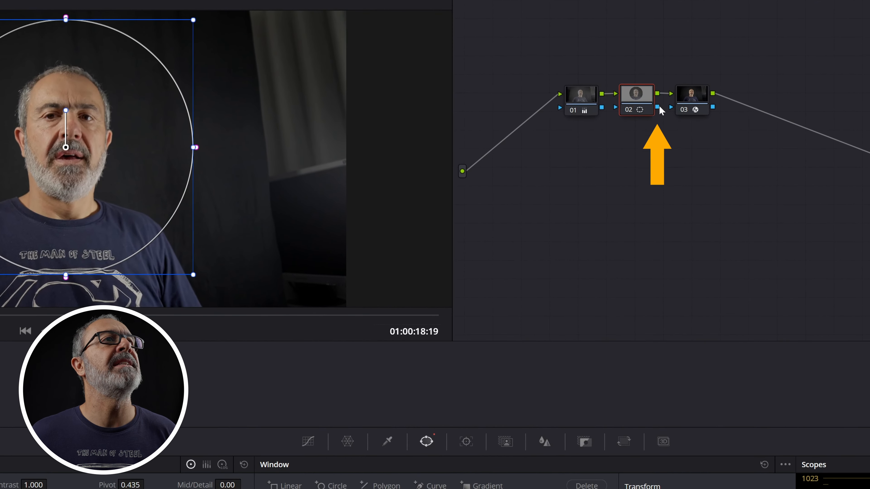
Step: Connect node 02's key output to node 03's key input
drag(660, 107, 671, 108)
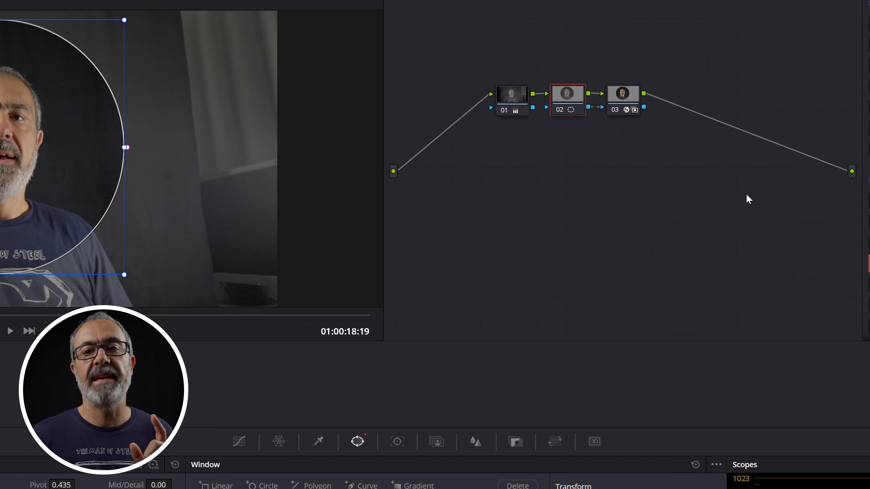
right_click(736, 199)
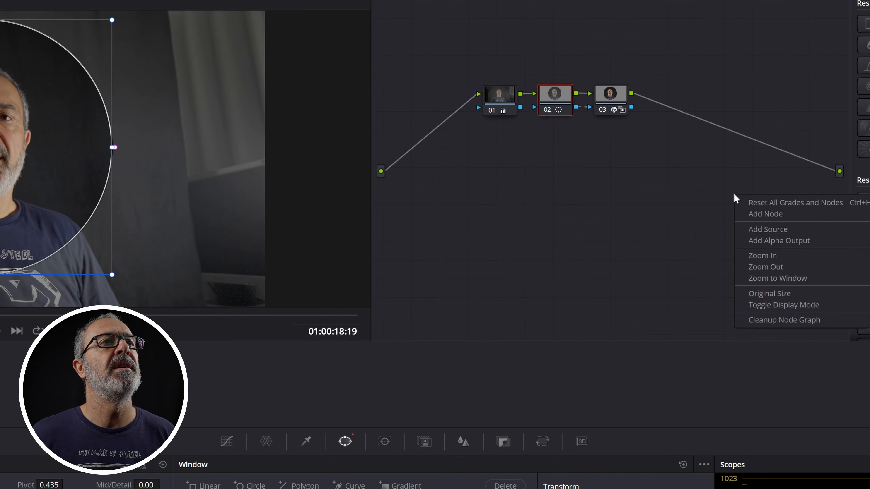
click(580, 189)
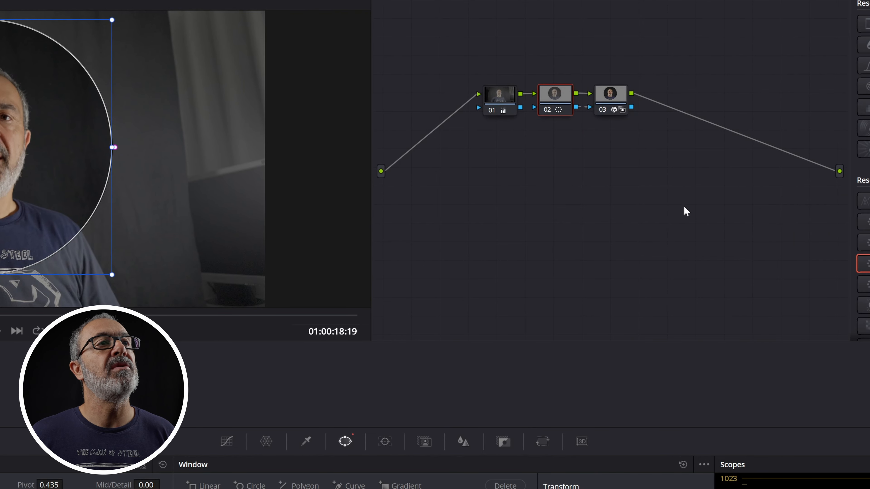
Step: Add an alpha output to the node graph and connect node 03's key output to it
right_click(683, 210)
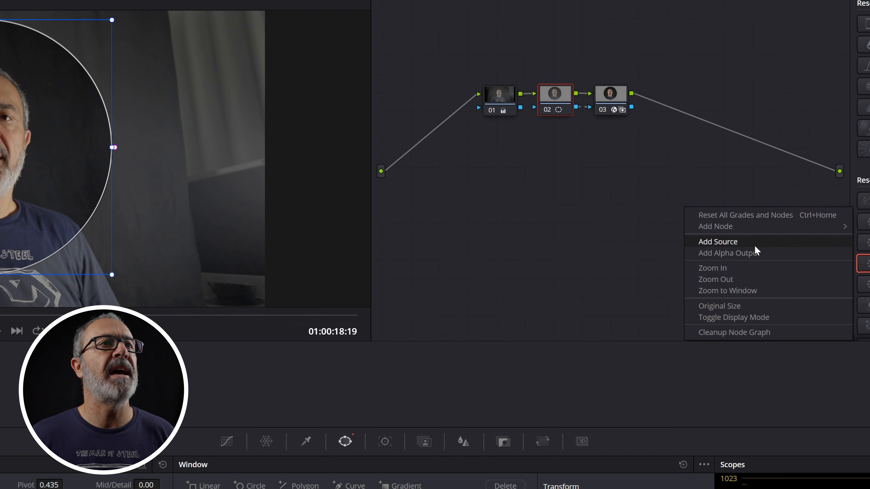
click(754, 255)
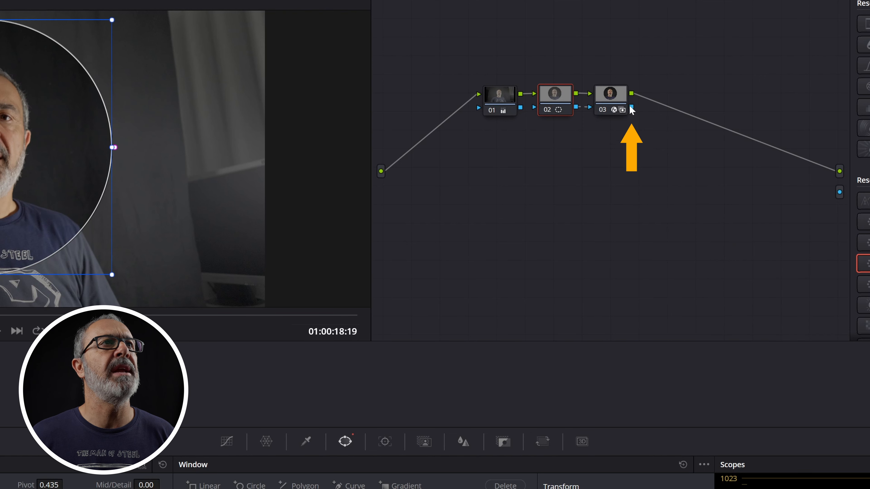
drag(633, 109, 839, 193)
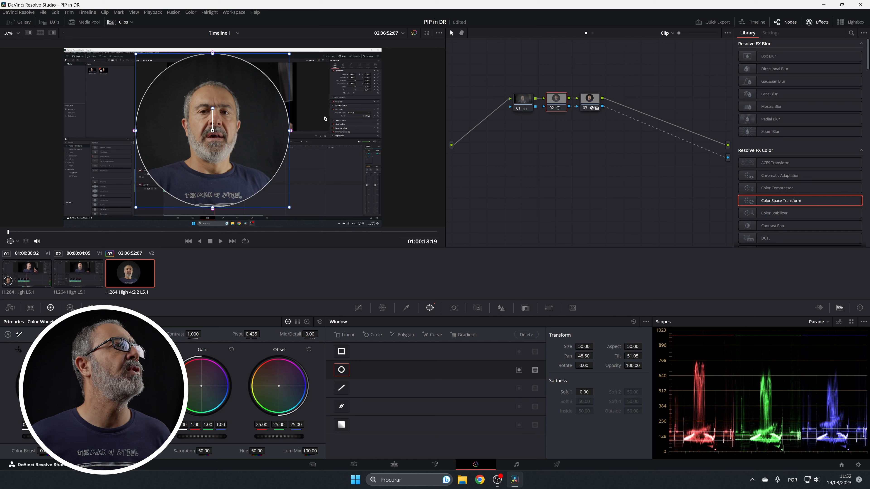
Step: Back in the timeline edit view, scale camera clip C0108.MP4 to zoom 0.410 and move it to position X -1362, Y -619
click(395, 465)
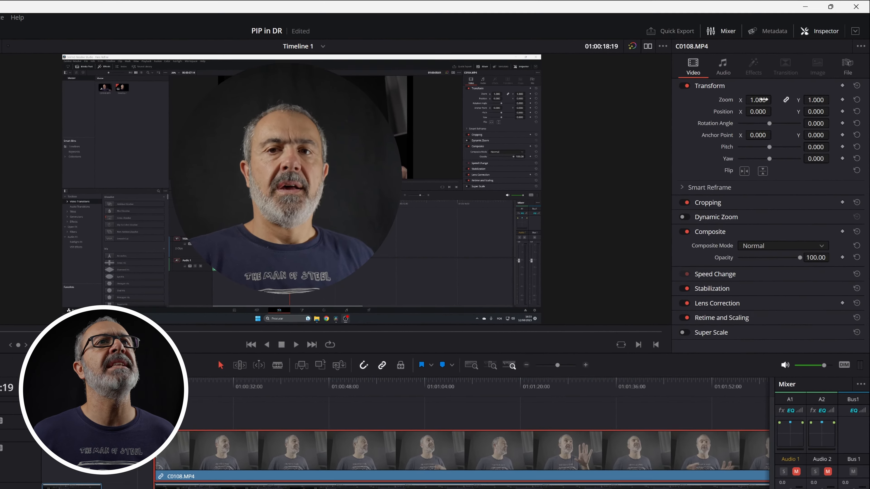
drag(762, 99, 702, 117)
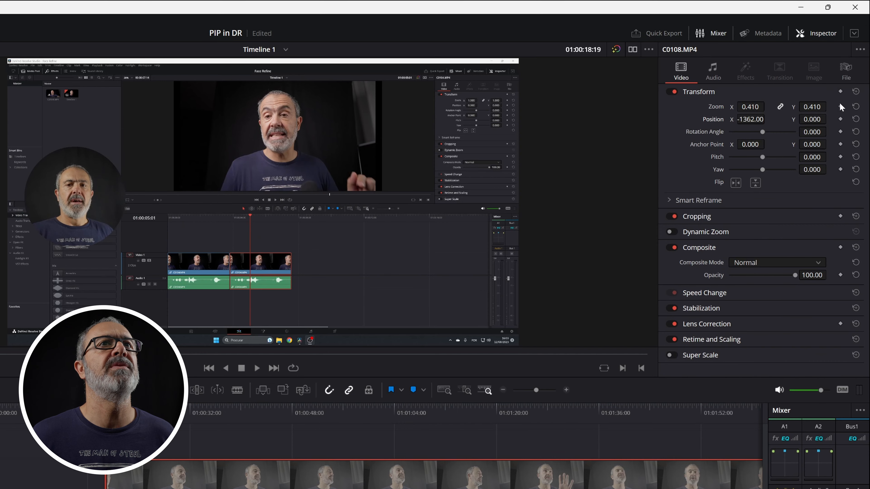
drag(817, 119, 827, 119)
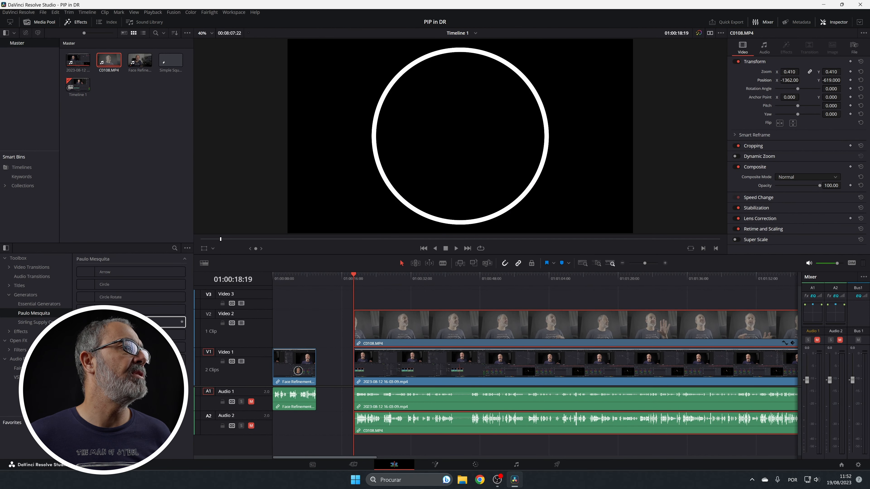
Step: Add the Simple Circle generator on Video 3 and fit it around the camera circle with zoom 0.390 and position X -1412, Y -587
drag(172, 322, 662, 301)
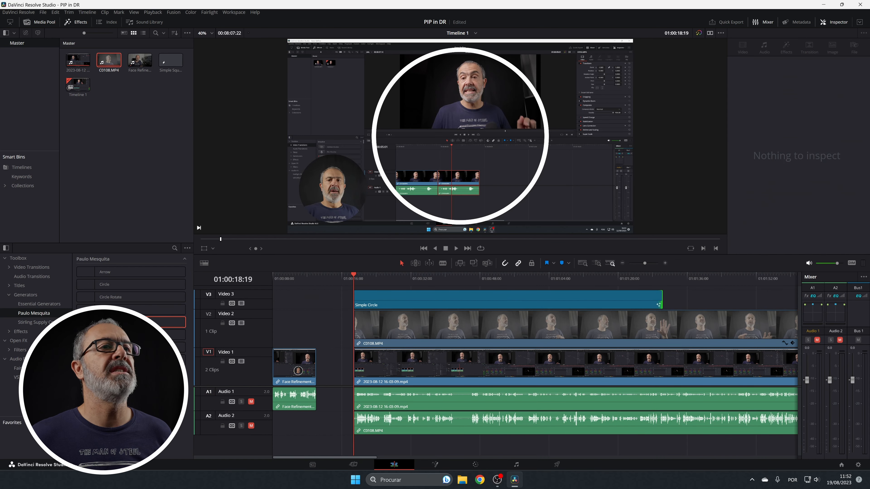
click(435, 307)
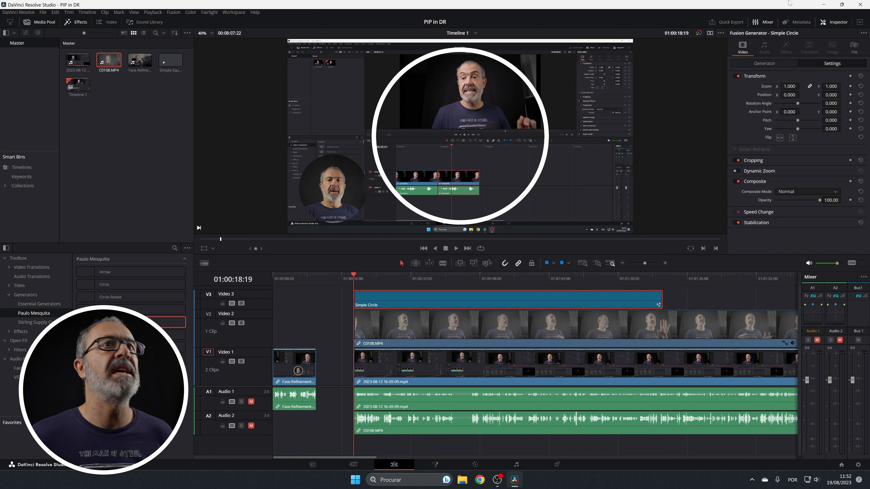
drag(791, 87, 754, 94)
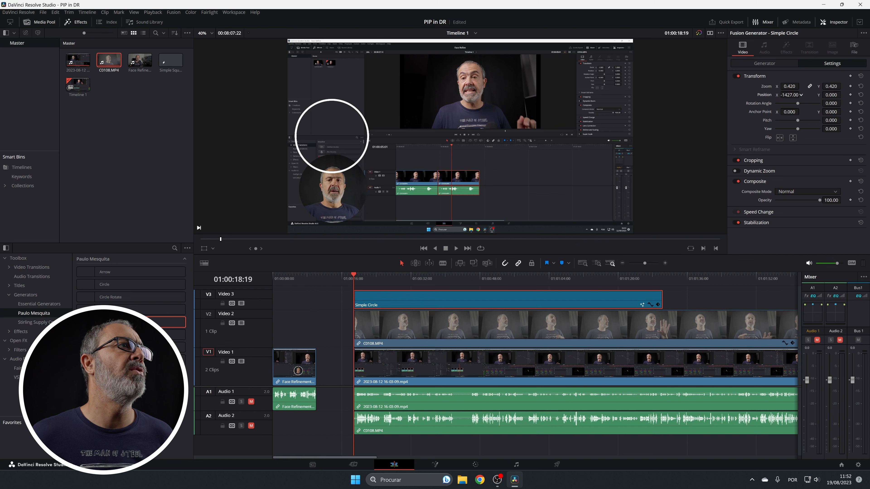
drag(834, 96, 815, 96)
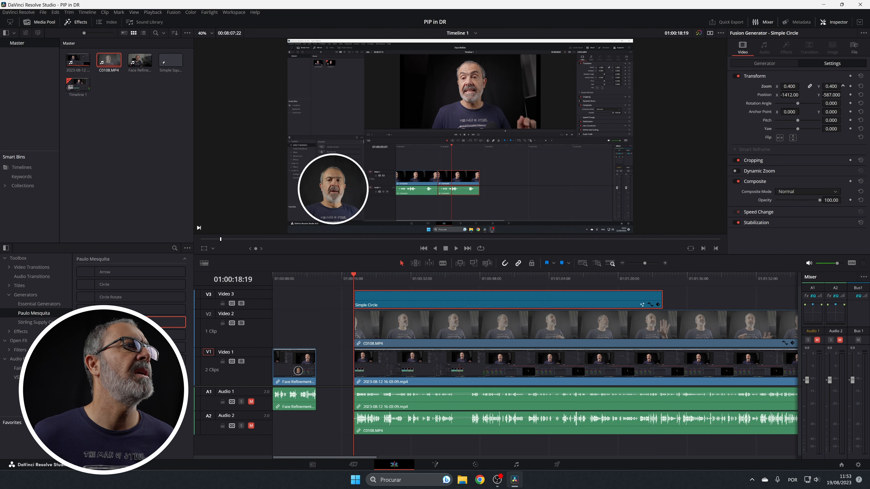
drag(843, 86, 831, 86)
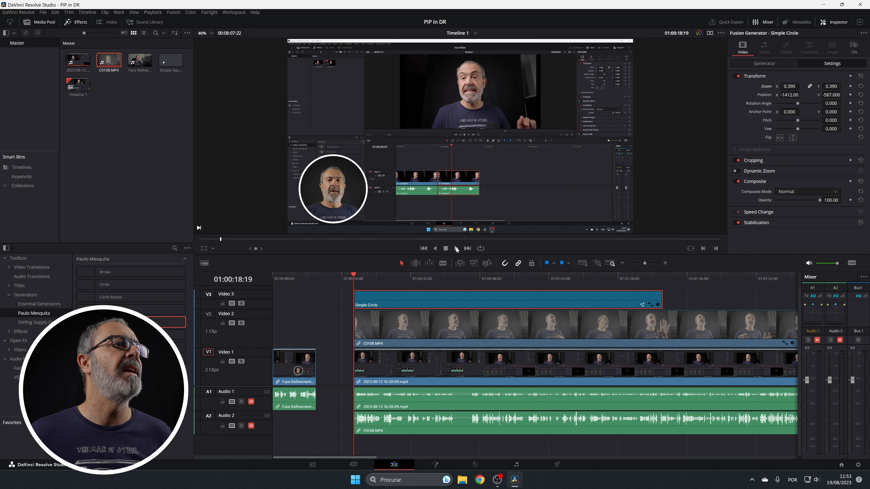
key(space)
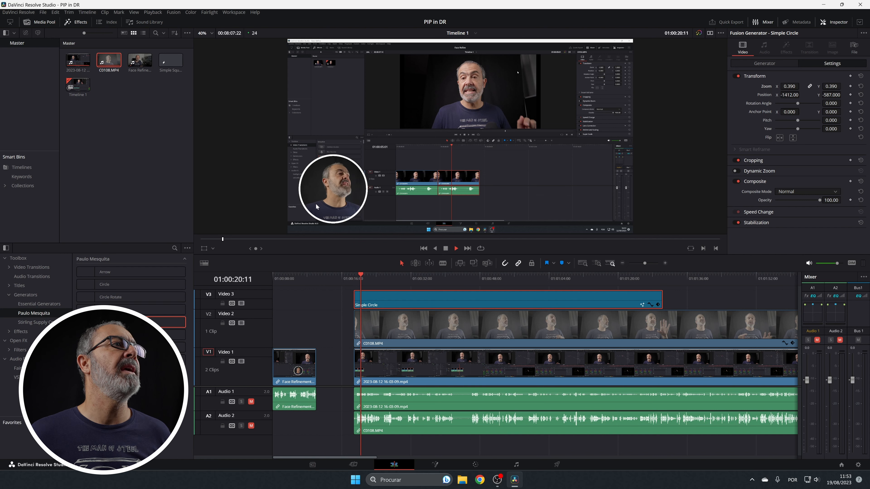